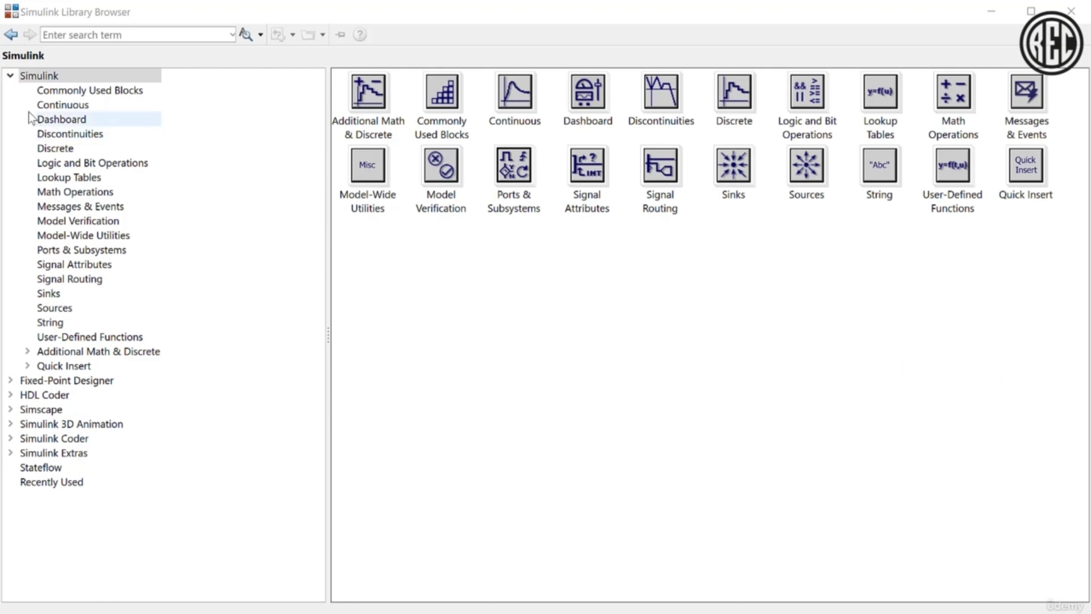
# Collapse Simulink and expand Simscape > Foundation Library > Electrical to show its three sublibraries.
pyautogui.click(9, 77)
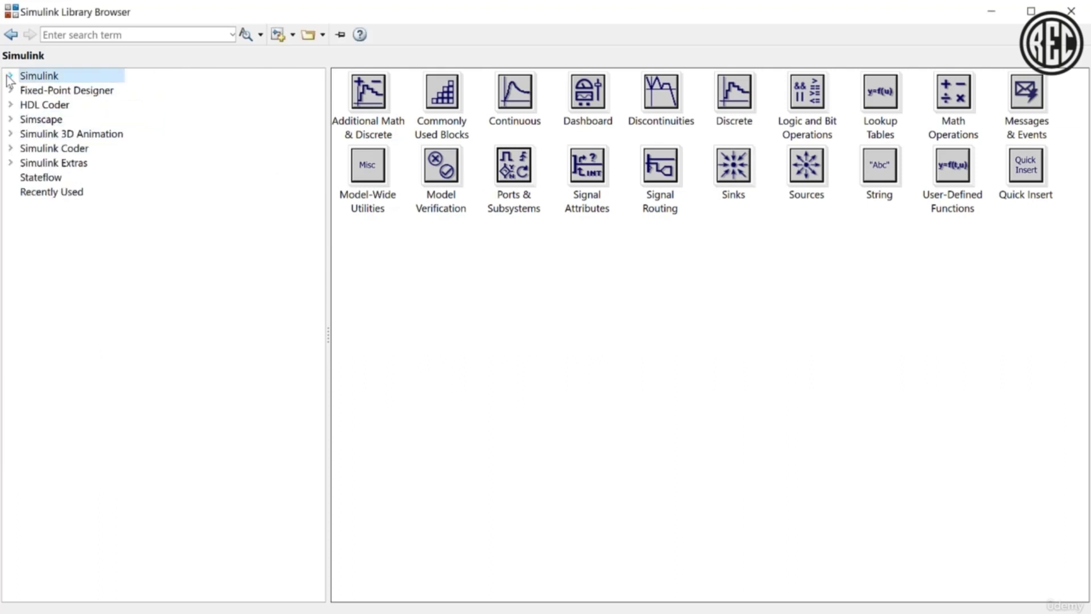
pyautogui.click(10, 120)
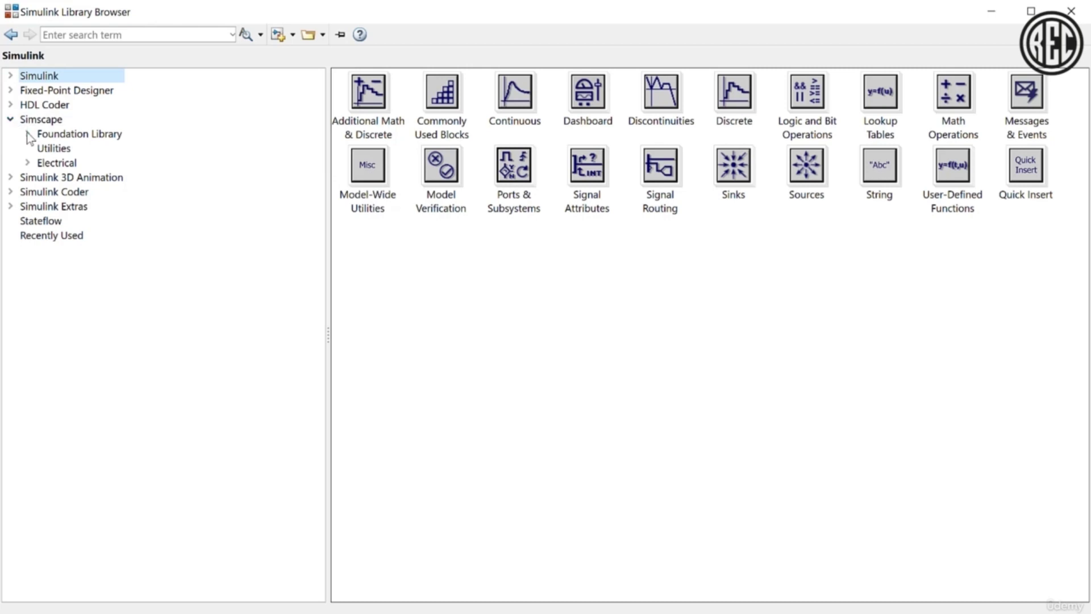
pyautogui.click(28, 134)
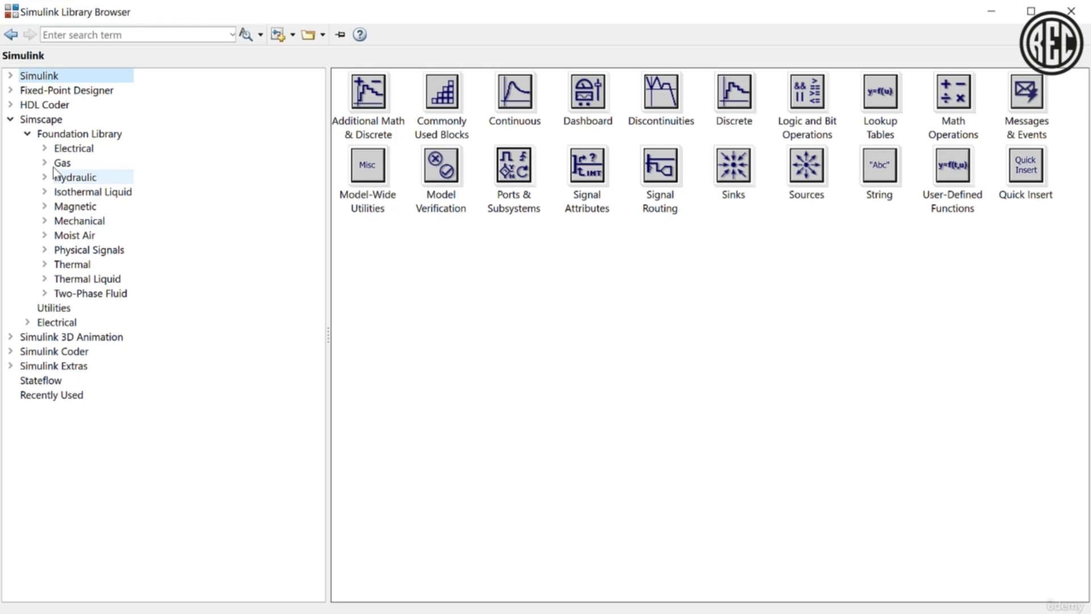
pyautogui.click(45, 149)
pyautogui.click(58, 150)
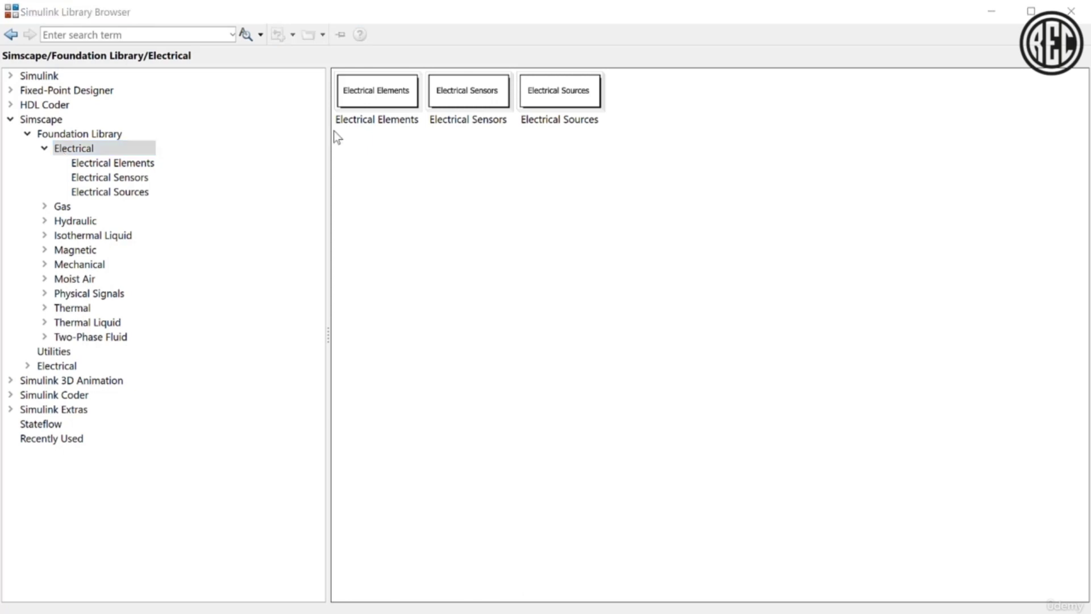
# Inspect Electrical Elements blocks (Capacitor, Resistor, Diode, Op-Amp, Inductor), then list Electrical Sensors.
pyautogui.click(113, 151)
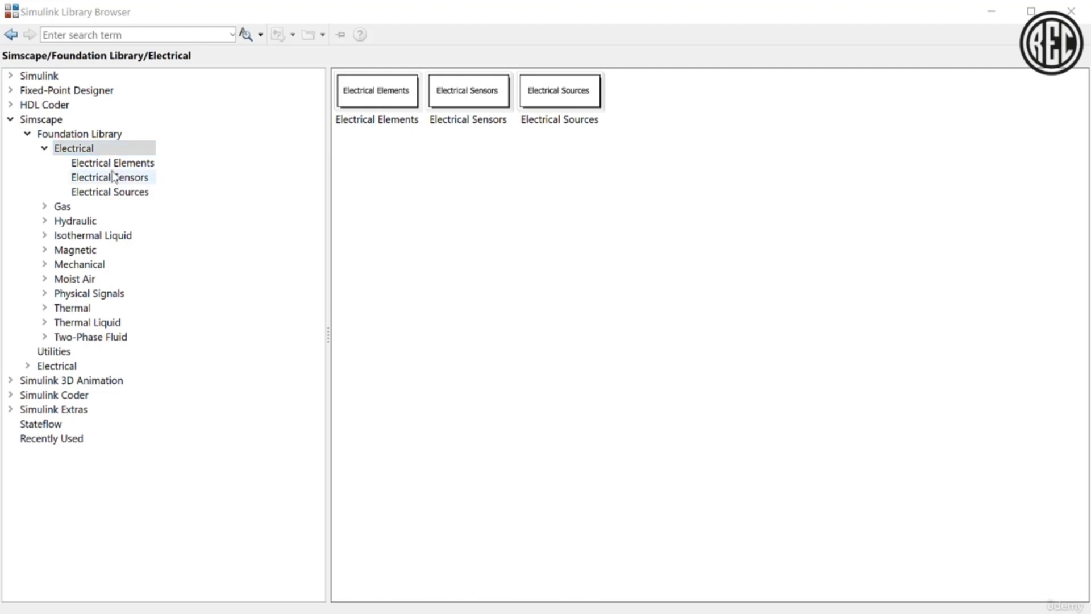
pyautogui.click(118, 168)
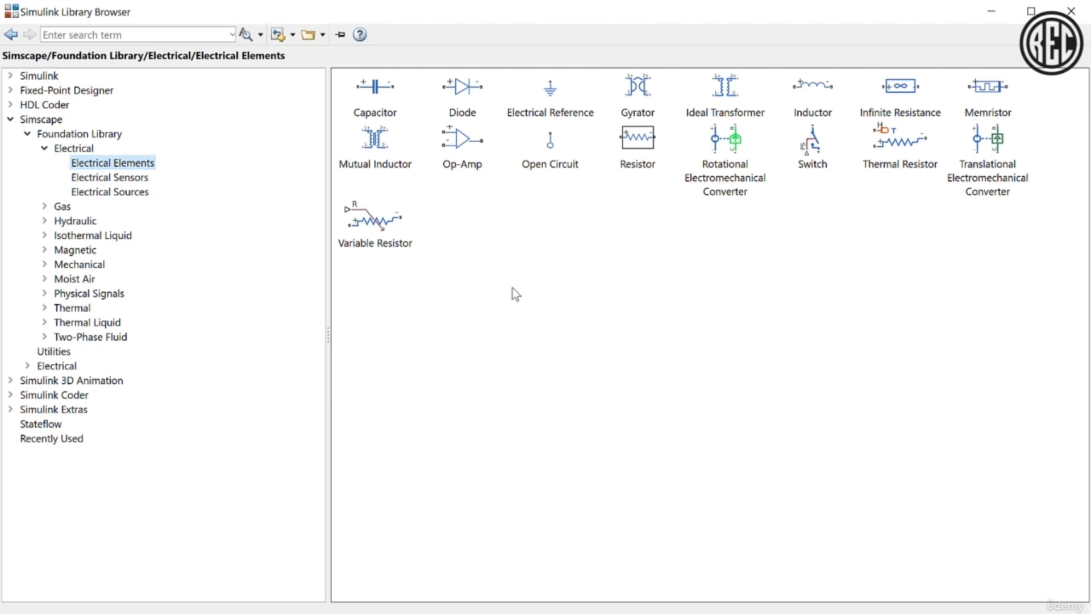
pyautogui.click(375, 88)
pyautogui.click(630, 131)
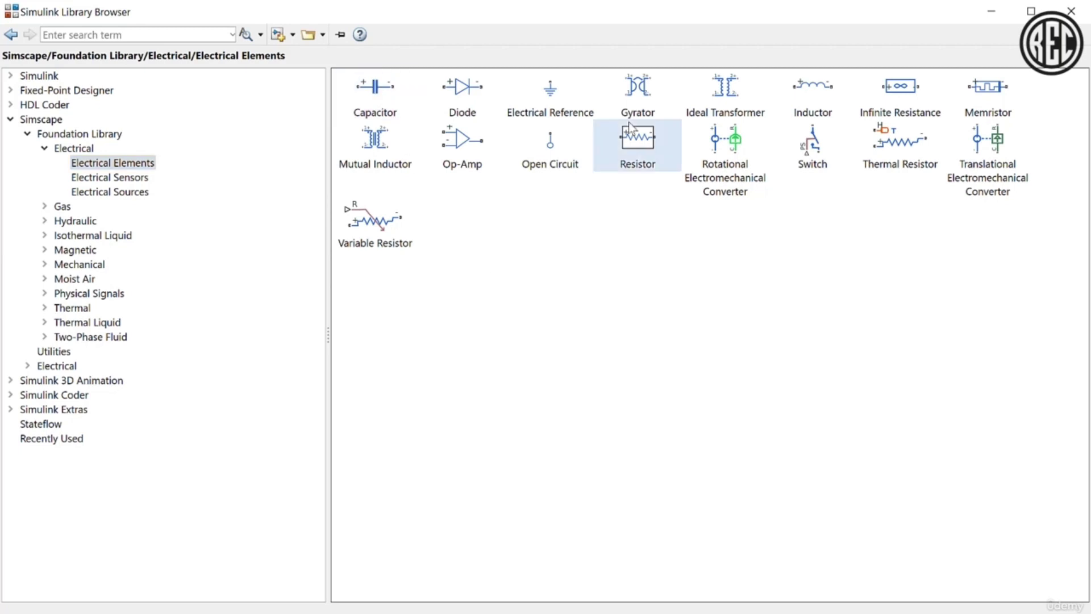
pyautogui.click(564, 90)
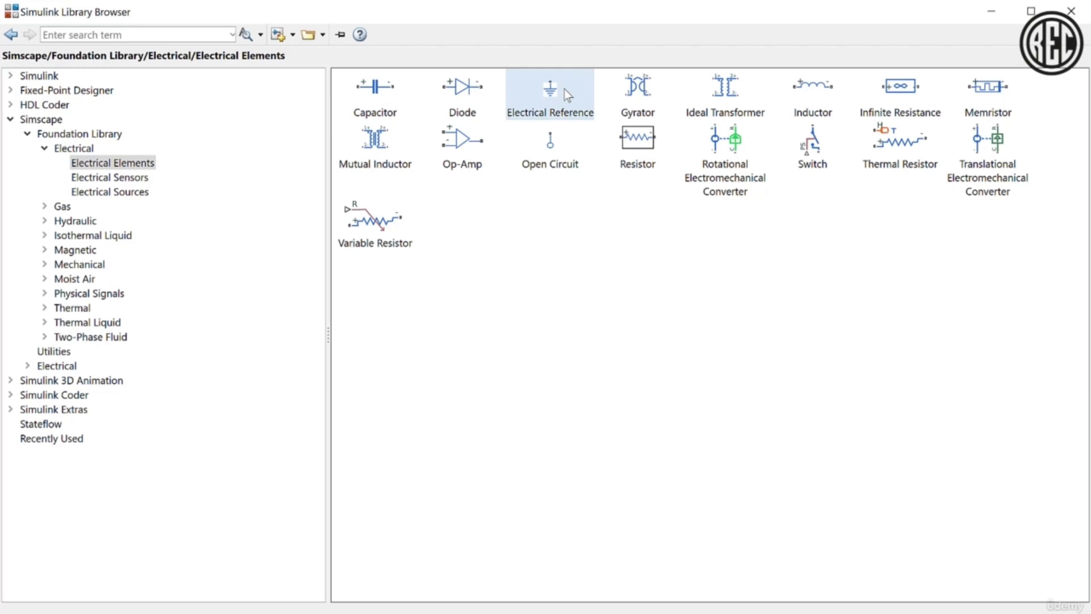
pyautogui.click(466, 85)
pyautogui.click(474, 132)
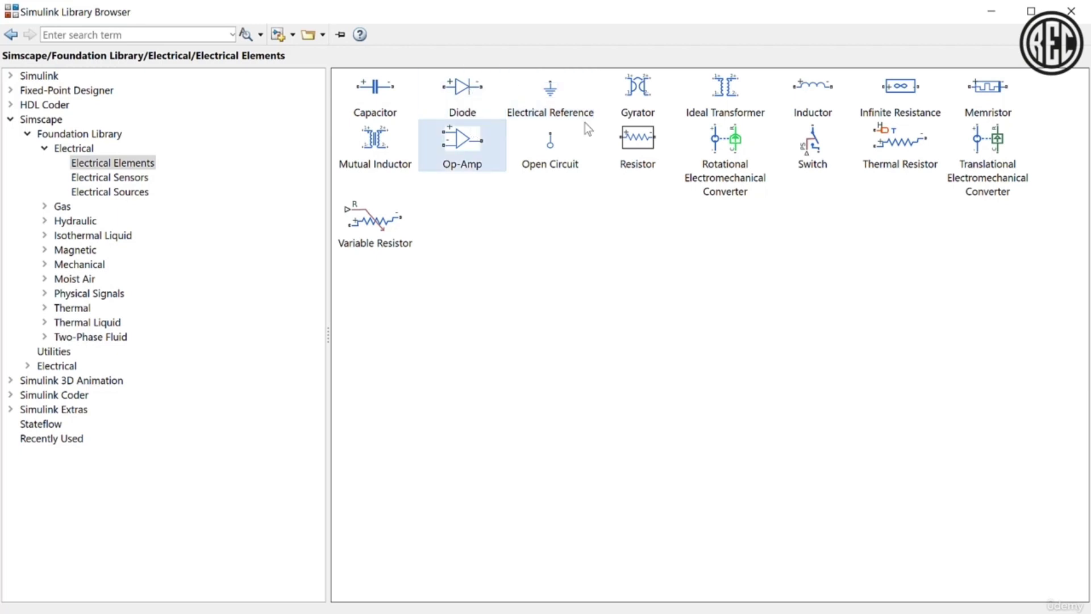
pyautogui.click(703, 84)
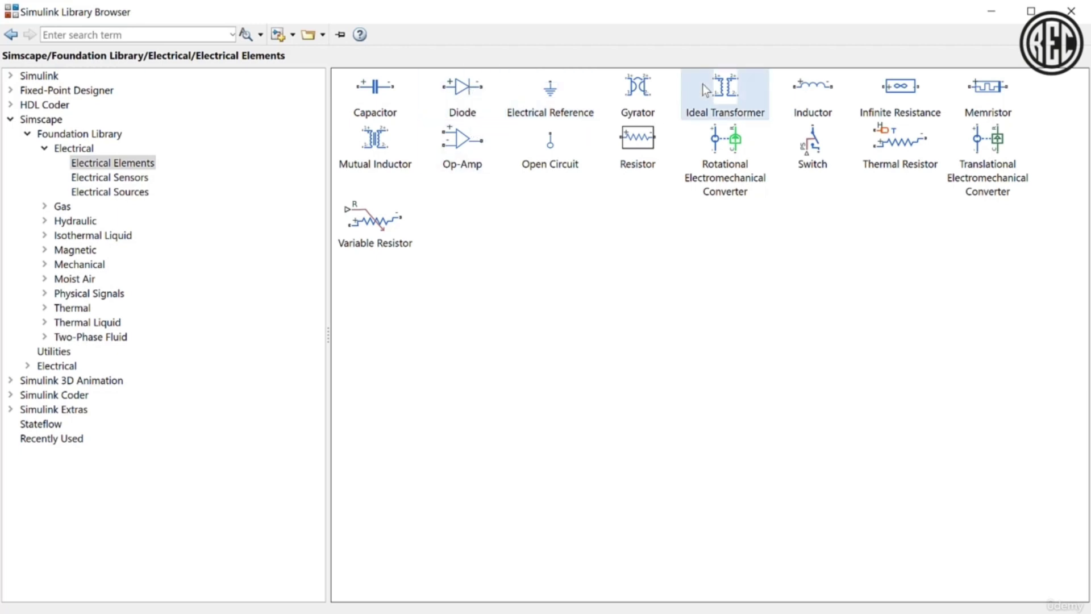
pyautogui.click(841, 91)
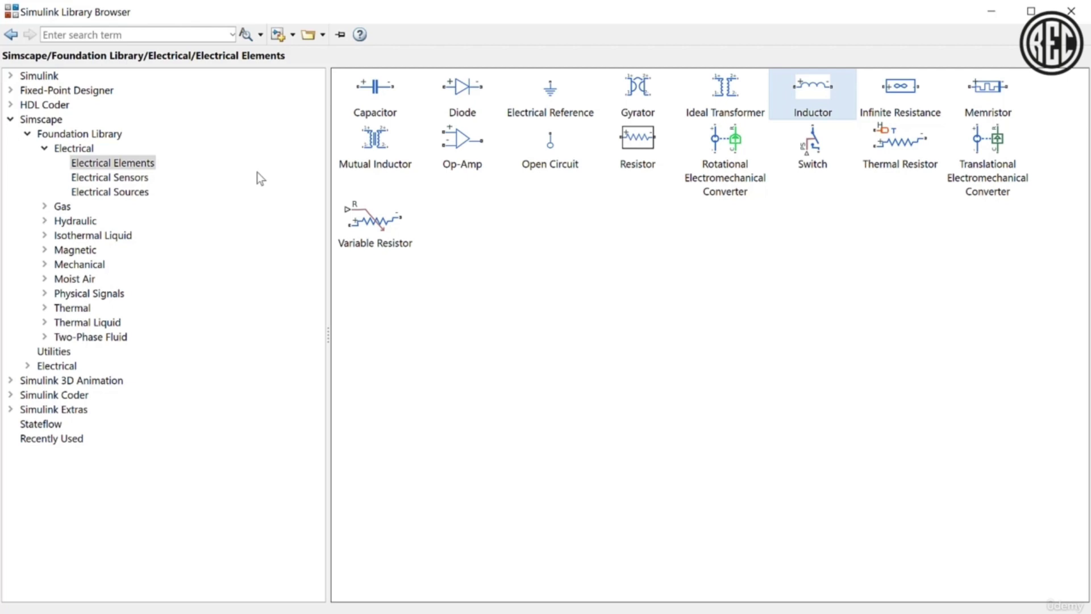
pyautogui.click(145, 177)
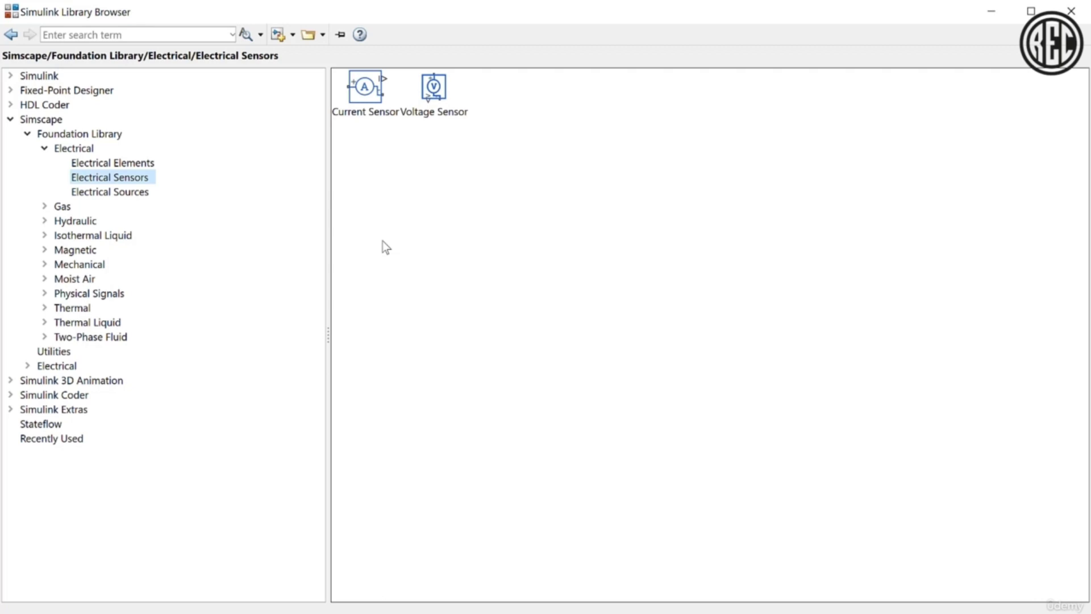
# Step through Electrical Sources blocks, from AC Current Source to Voltage-Controlled Voltage Source.
pyautogui.click(114, 192)
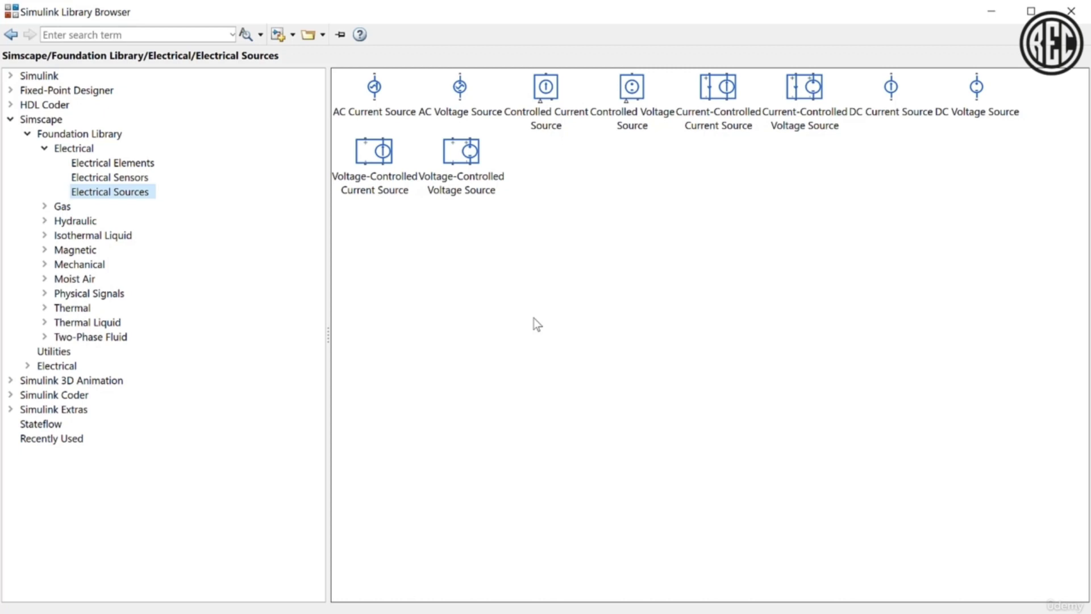
pyautogui.click(396, 119)
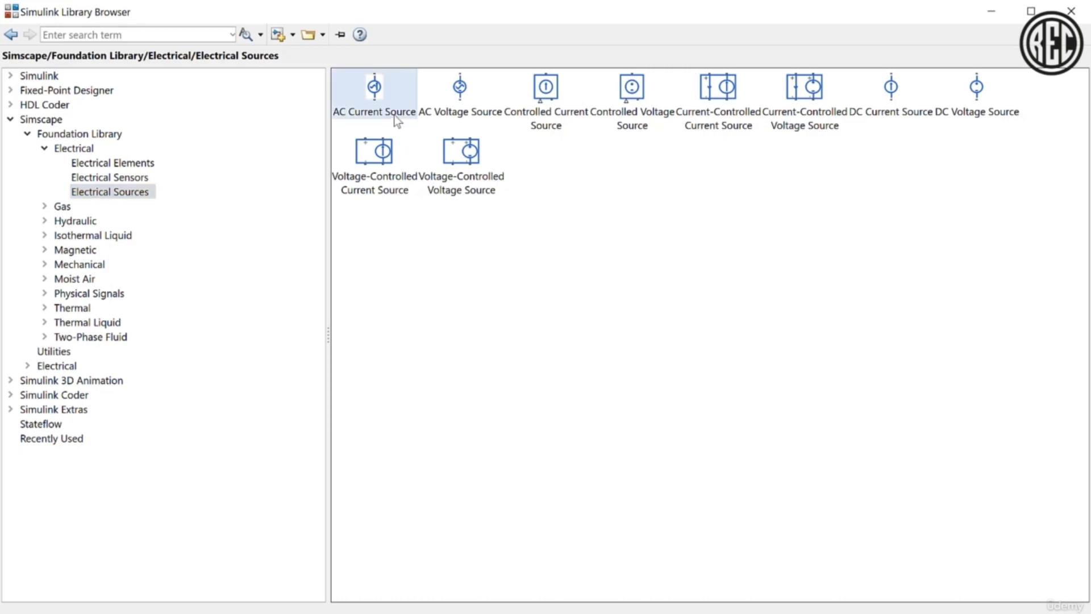
pyautogui.click(472, 104)
pyautogui.click(550, 116)
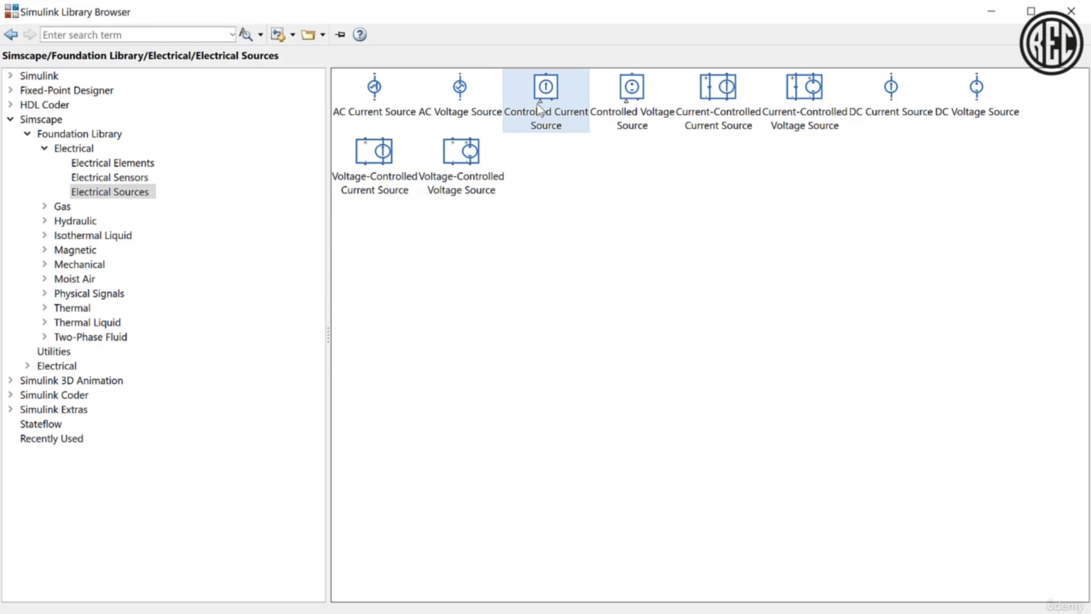
pyautogui.moveTo(540, 108)
pyautogui.click(715, 120)
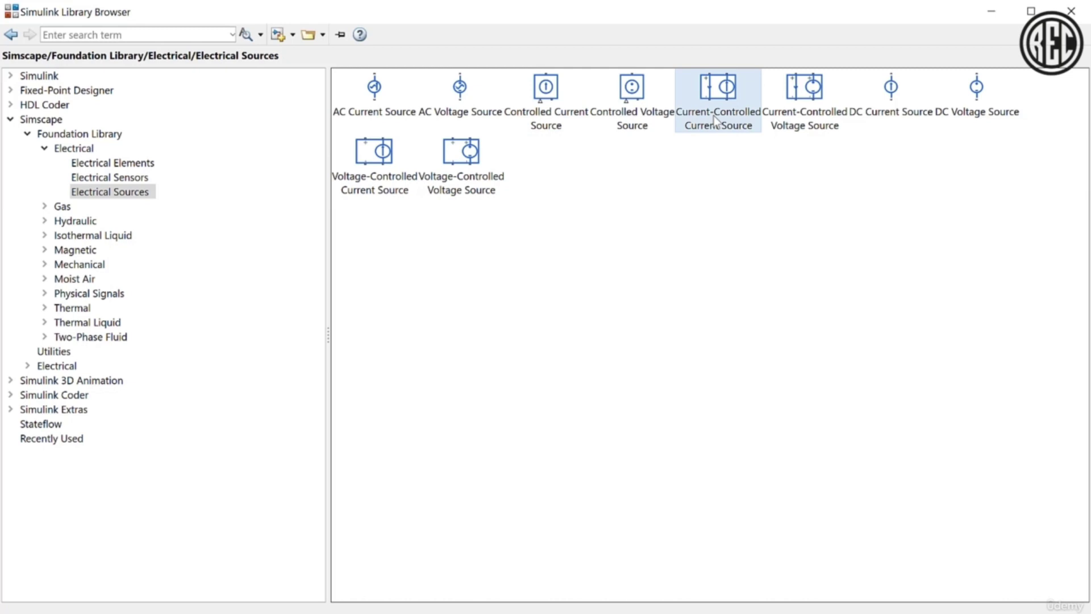
pyautogui.click(787, 131)
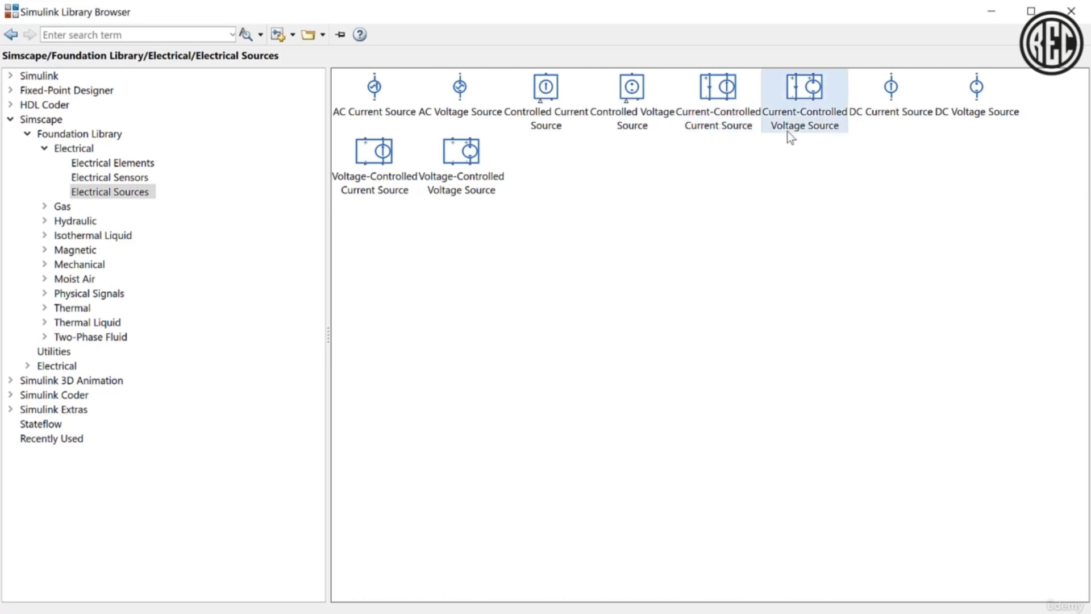
pyautogui.click(890, 101)
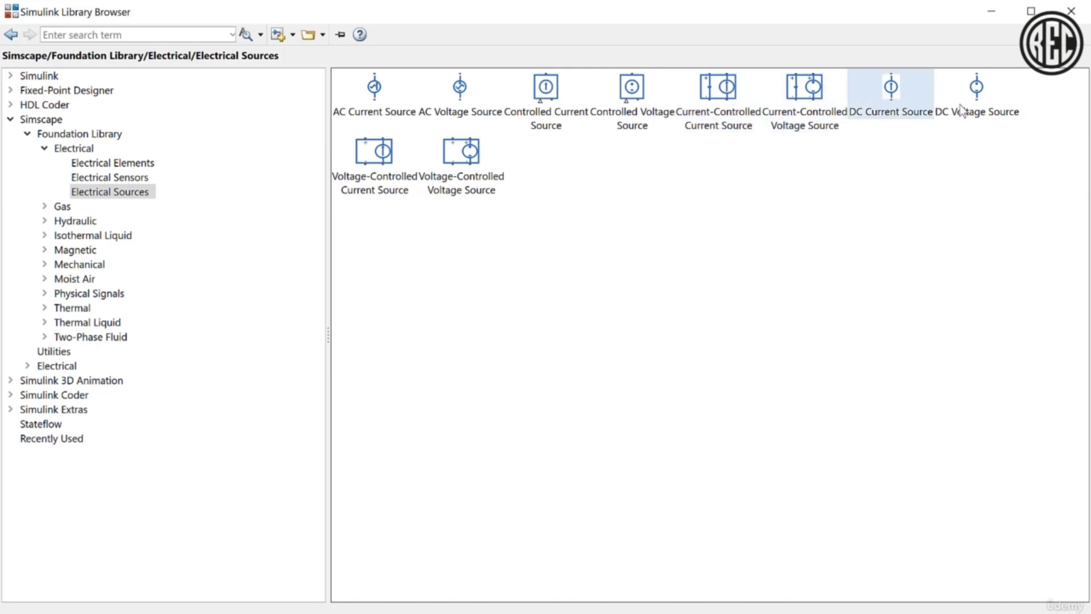
pyautogui.click(388, 172)
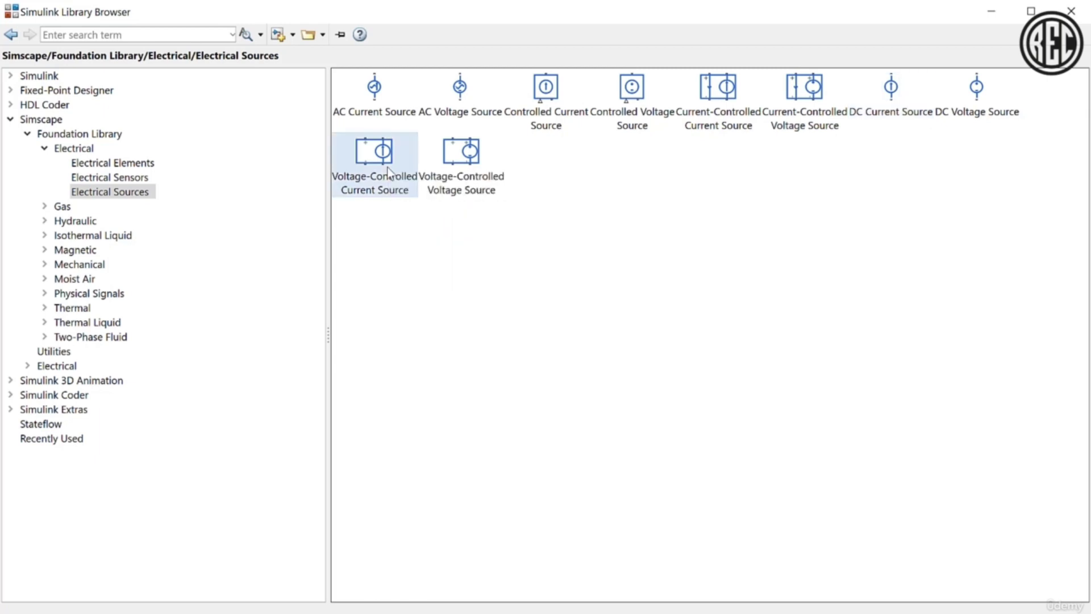
pyautogui.click(436, 168)
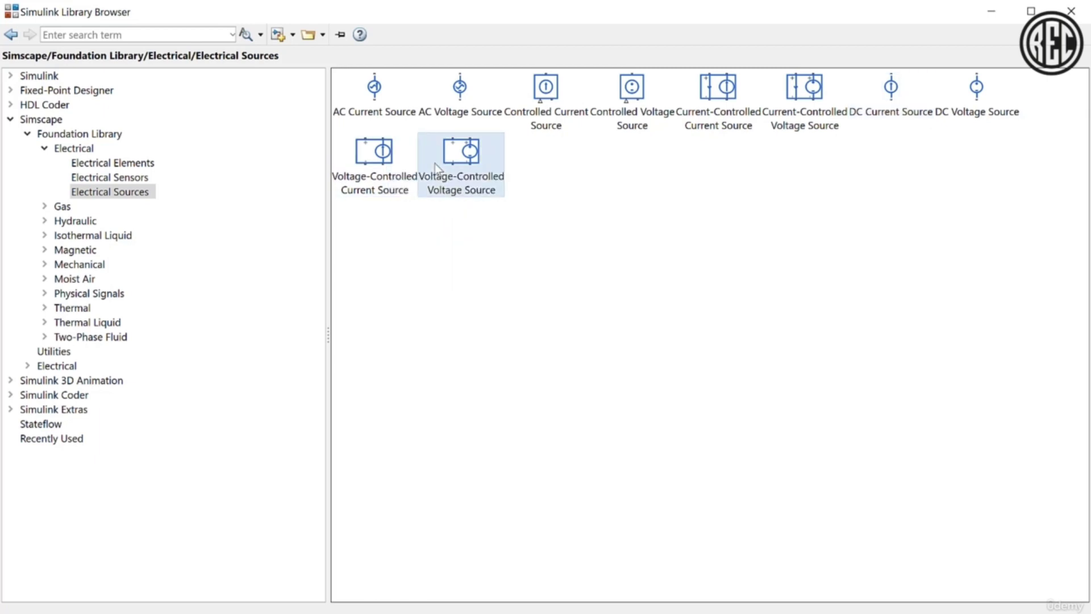
# Switch between Electrical Elements, Sensors and Sources, then re-expand Simscape > Foundation Library > Electrical.
pyautogui.click(101, 164)
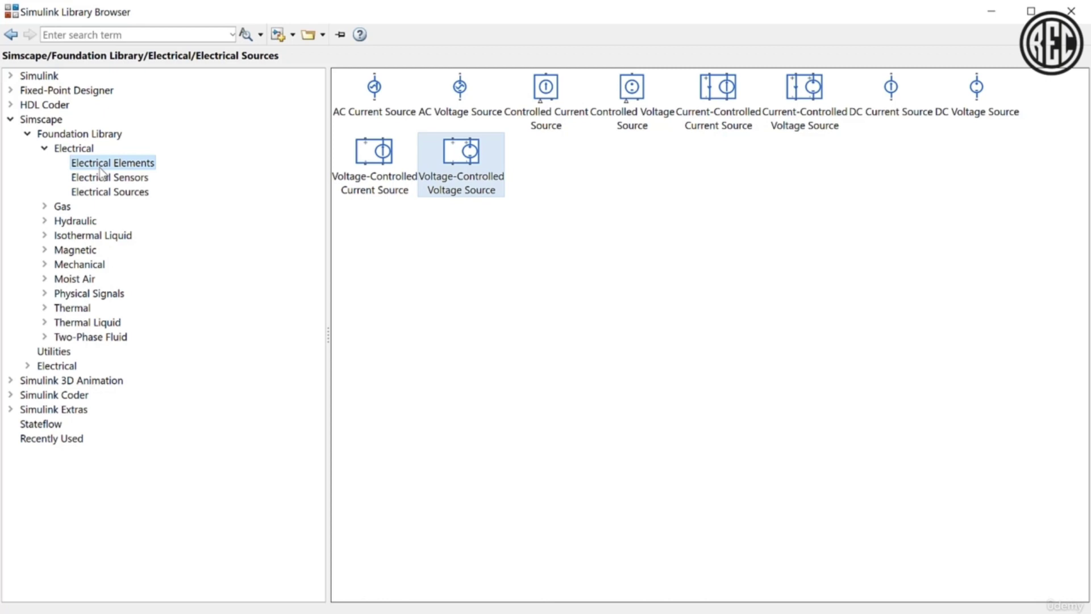
pyautogui.click(101, 176)
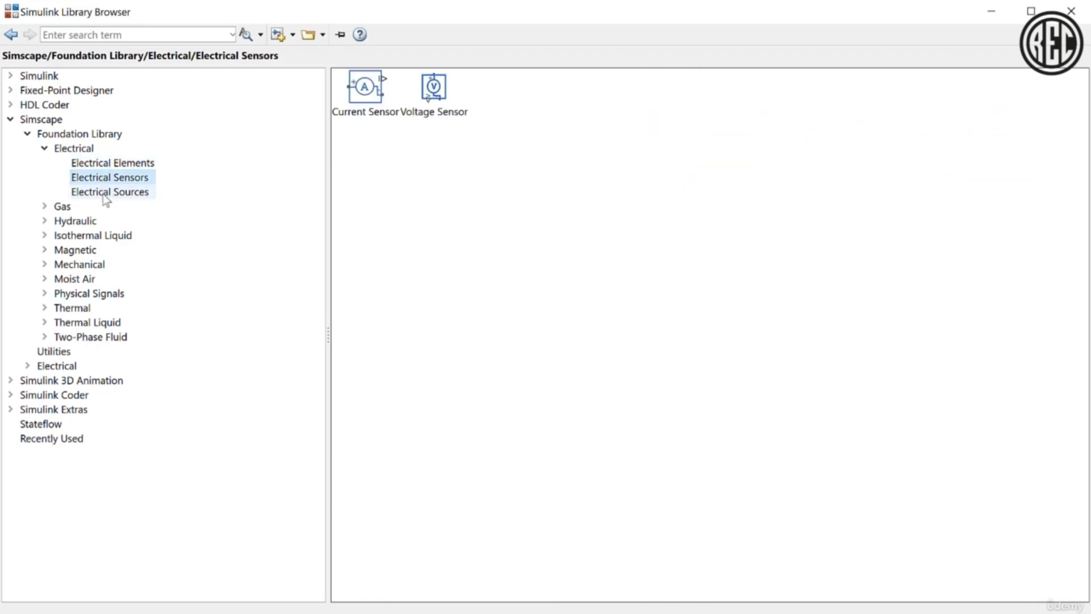
pyautogui.click(104, 193)
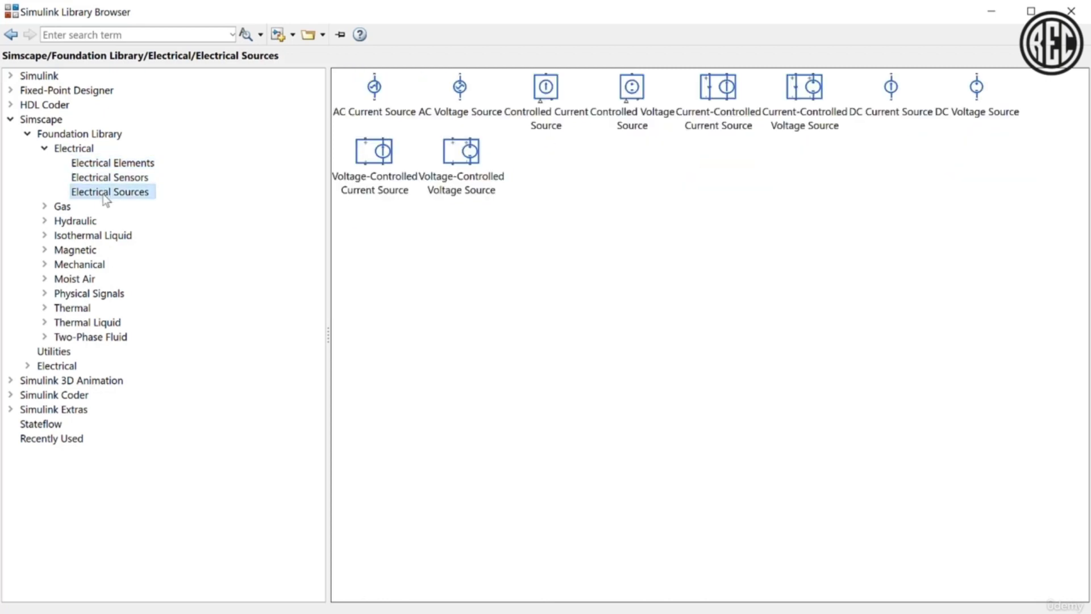
pyautogui.click(121, 164)
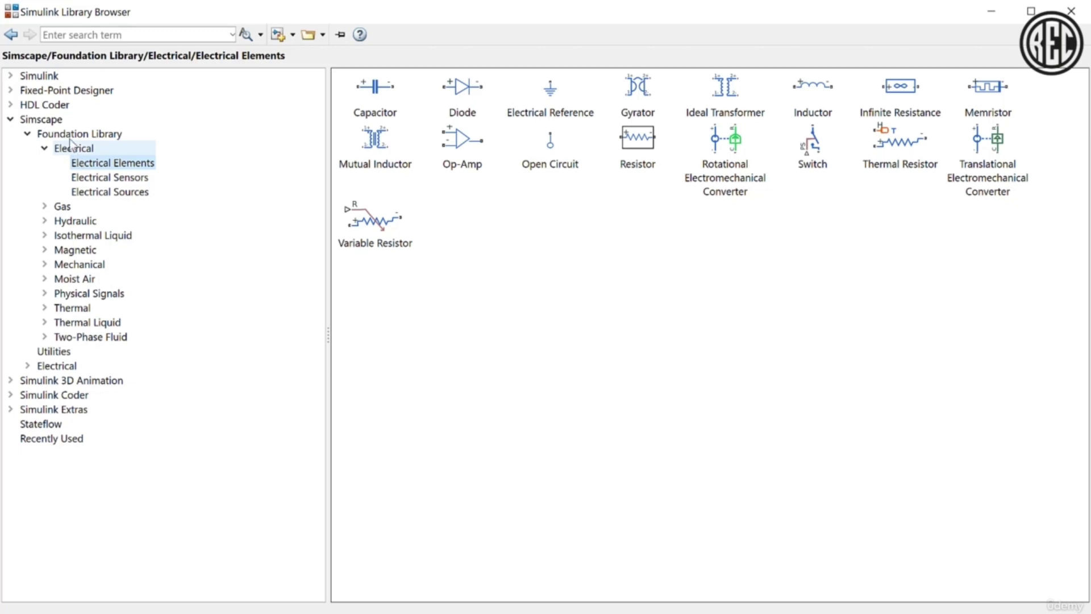
pyautogui.click(83, 120)
pyautogui.click(83, 136)
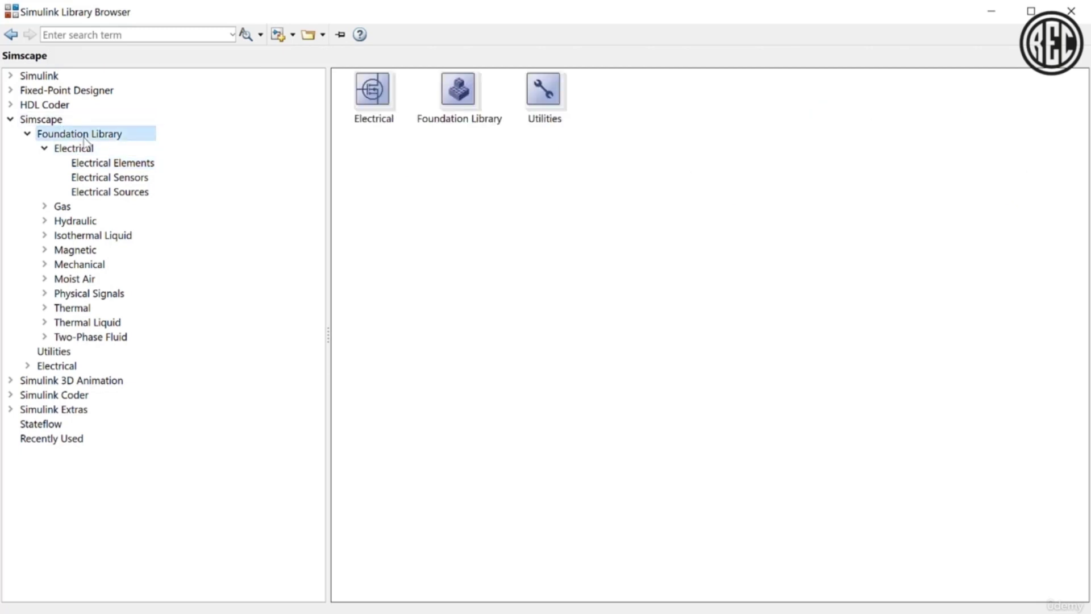
pyautogui.click(80, 148)
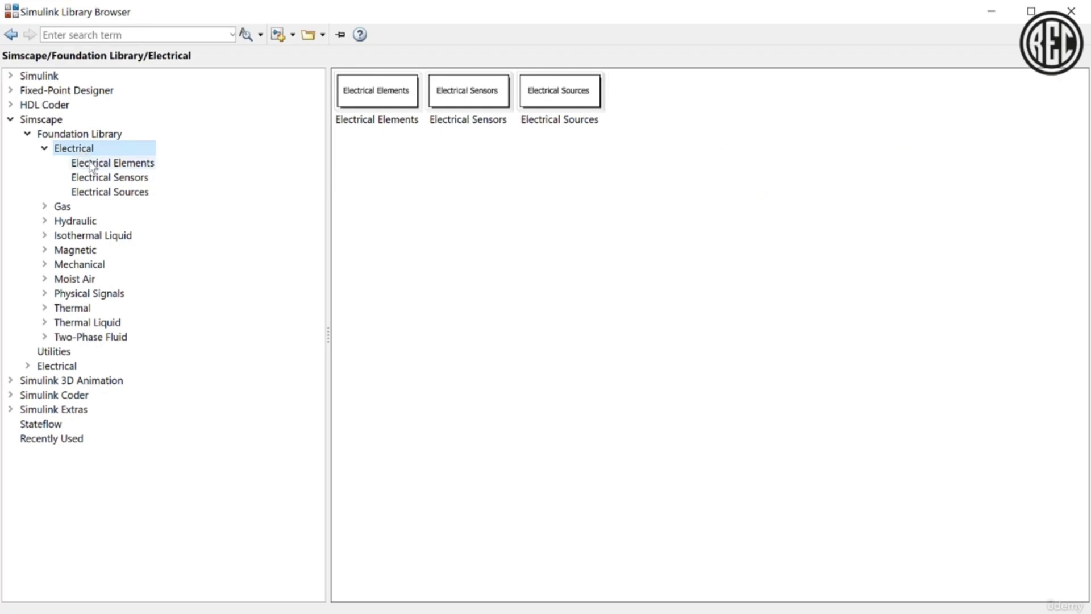
# Cycle again through the Electrical Elements, Electrical Sensors and Electrical Sources block lists.
pyautogui.click(82, 163)
pyautogui.click(90, 178)
pyautogui.click(96, 191)
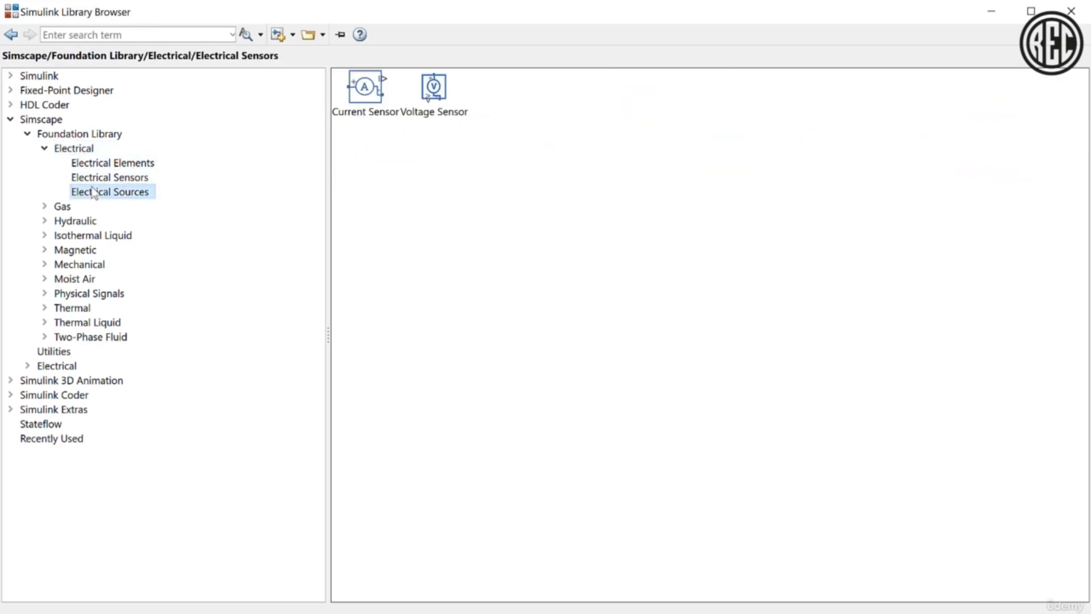
pyautogui.click(116, 166)
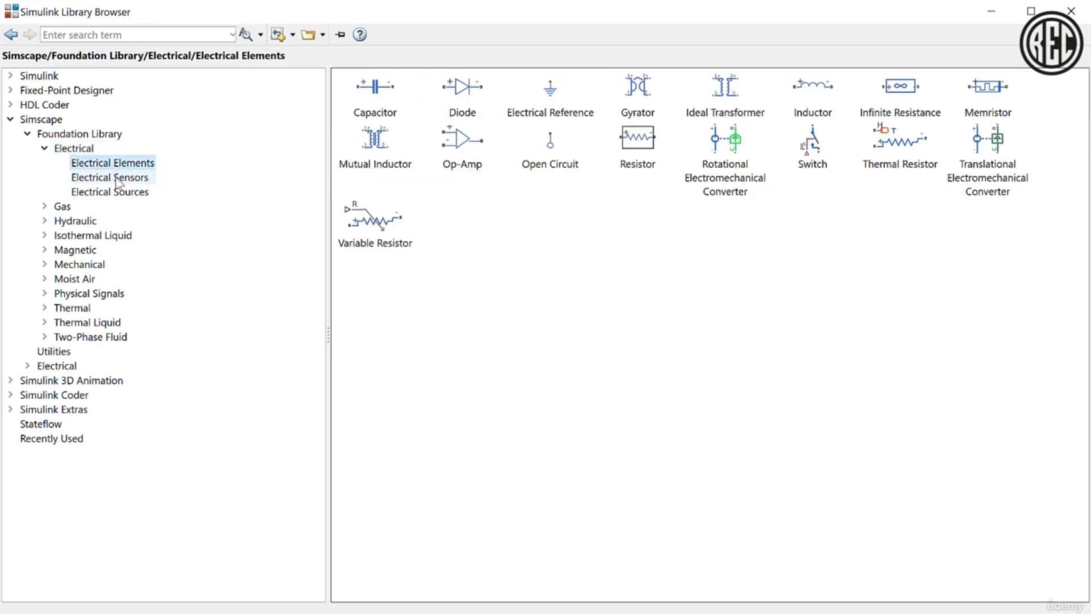
pyautogui.click(117, 180)
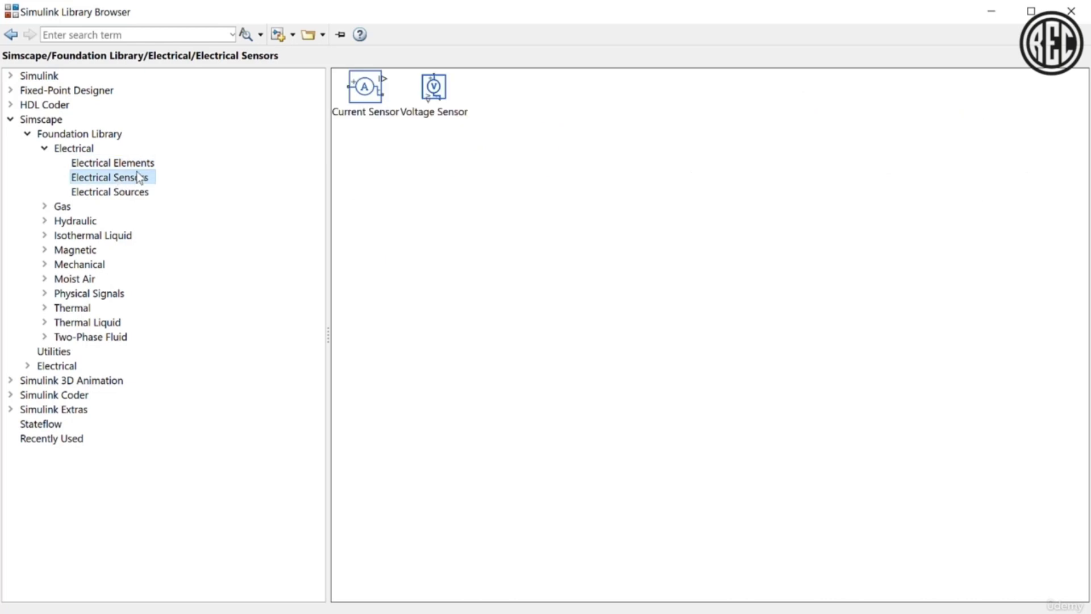
pyautogui.click(138, 194)
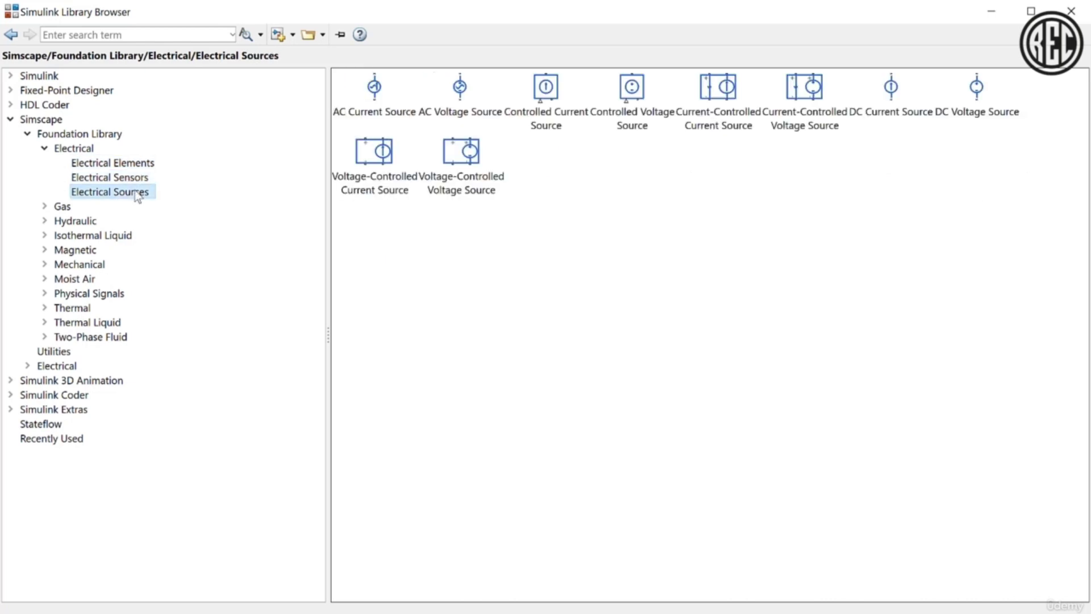
pyautogui.click(136, 164)
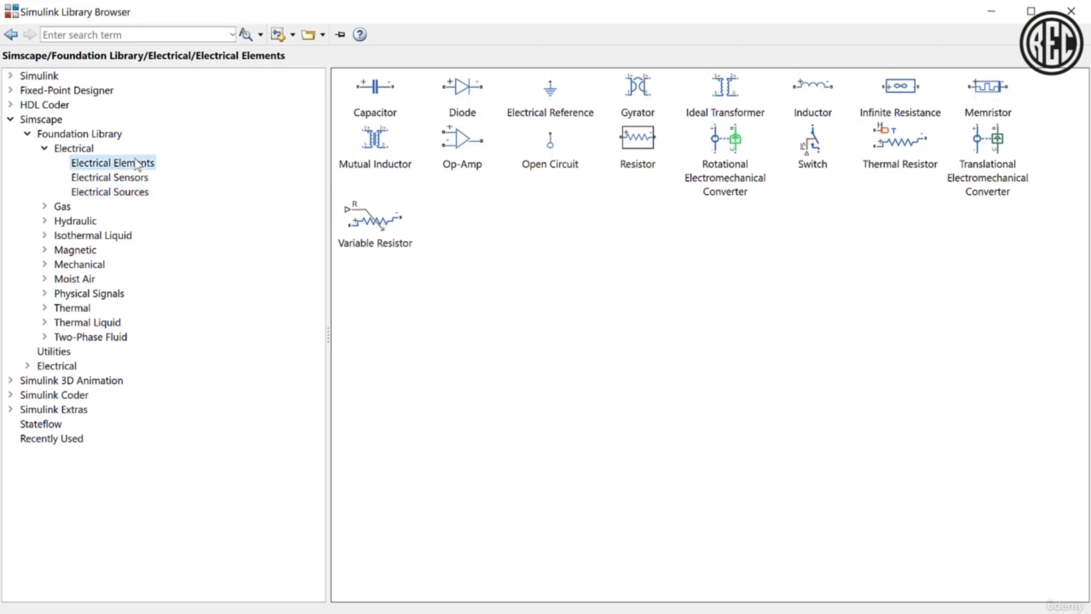
# Select the Capacitor block, then the Current-Controlled Current Source block in Electrical Sources.
pyautogui.click(379, 96)
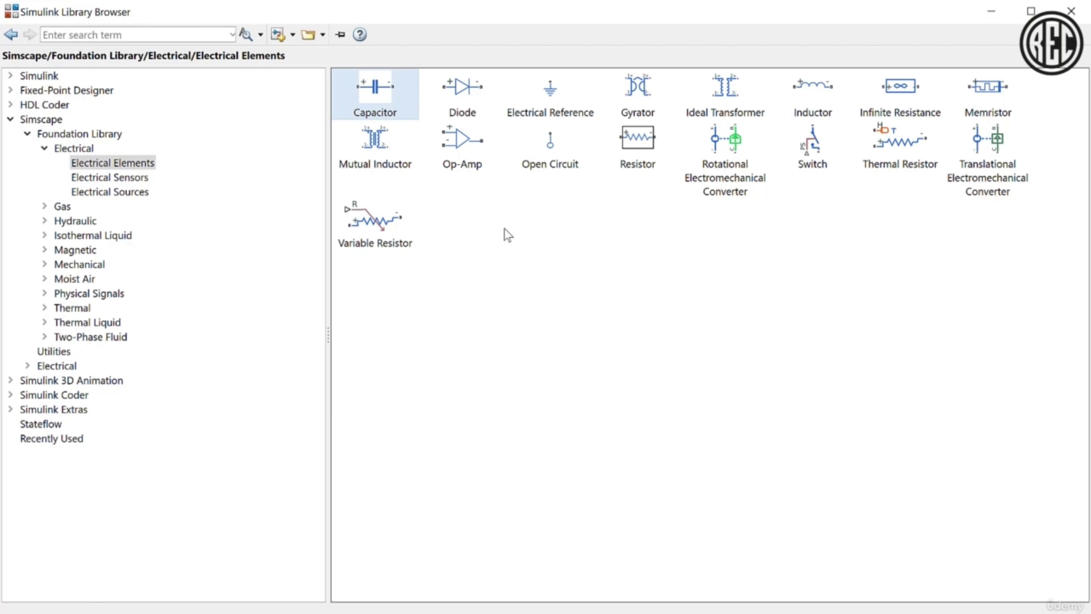
pyautogui.click(149, 195)
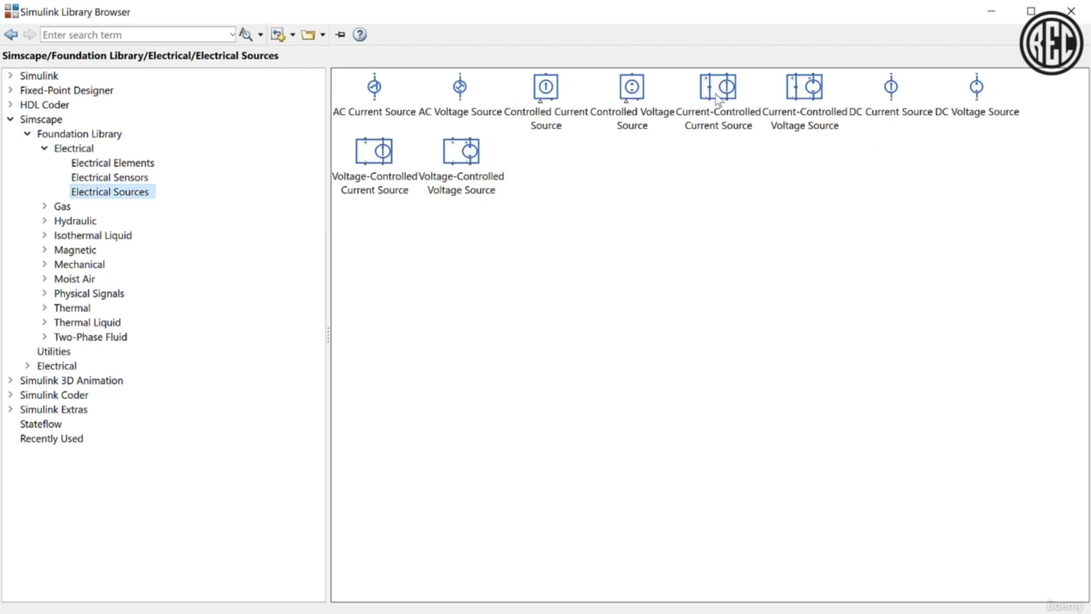
pyautogui.click(715, 98)
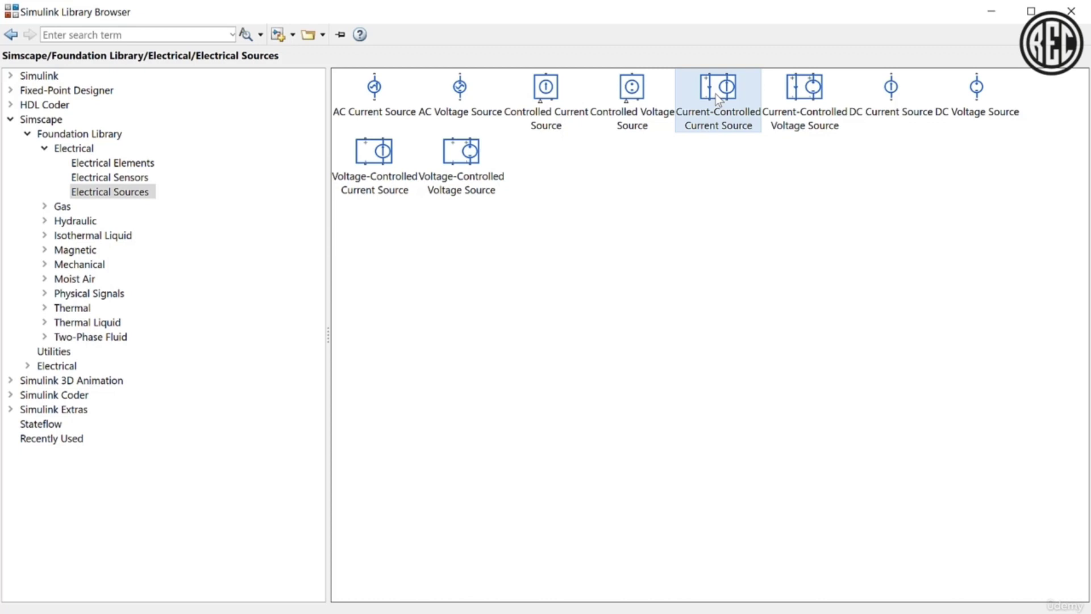
# Open the Current-Controlled Current Source help page and review its I2 = K·I1 equation, gain K and ports.
pyautogui.rightClick(715, 94)
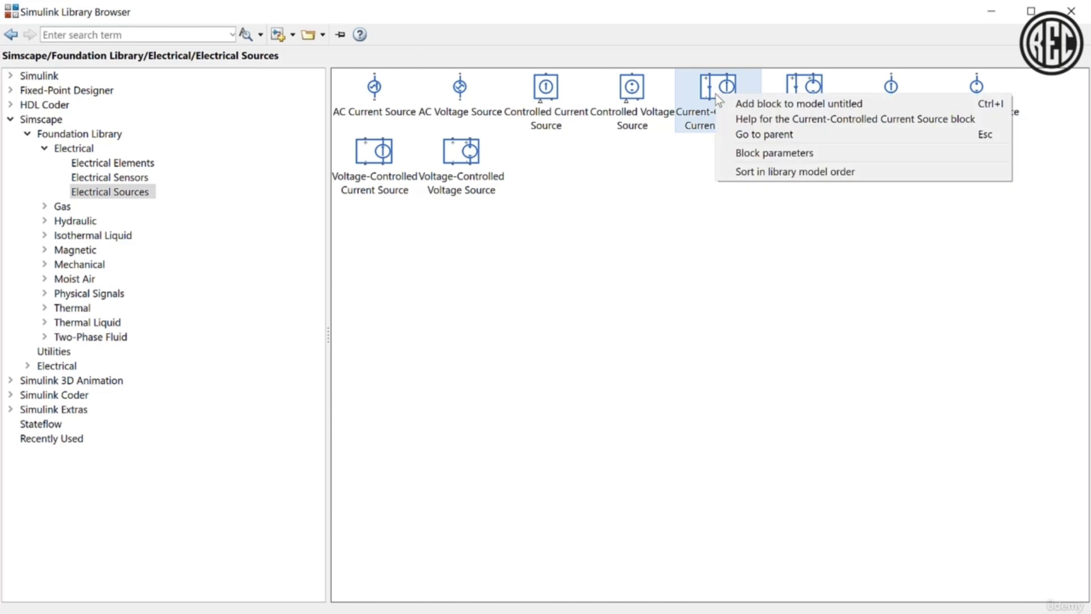
pyautogui.click(760, 121)
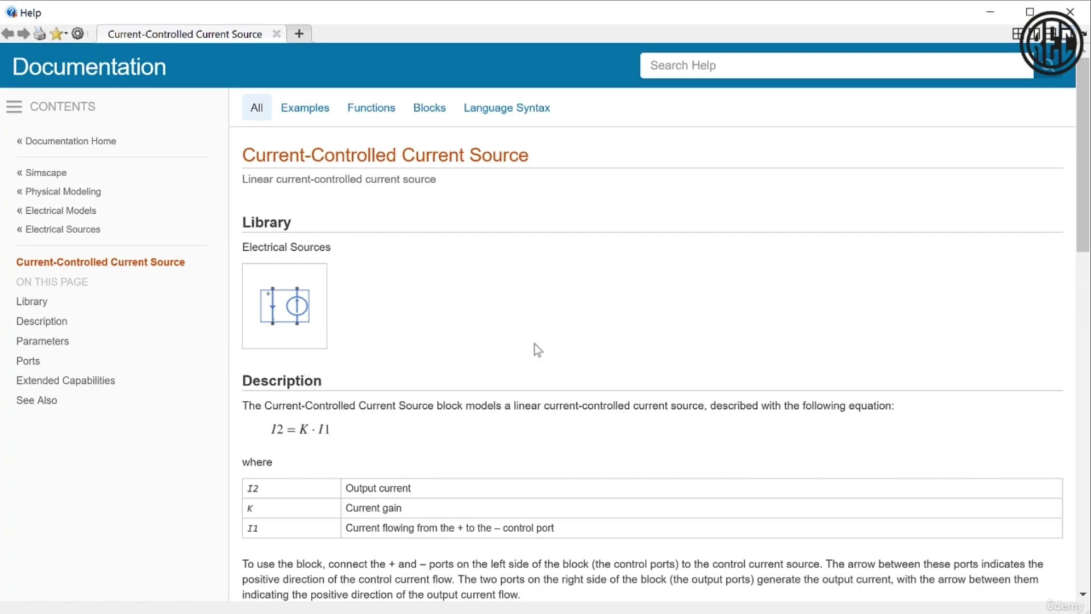
pyautogui.scroll(-5, 537, 351)
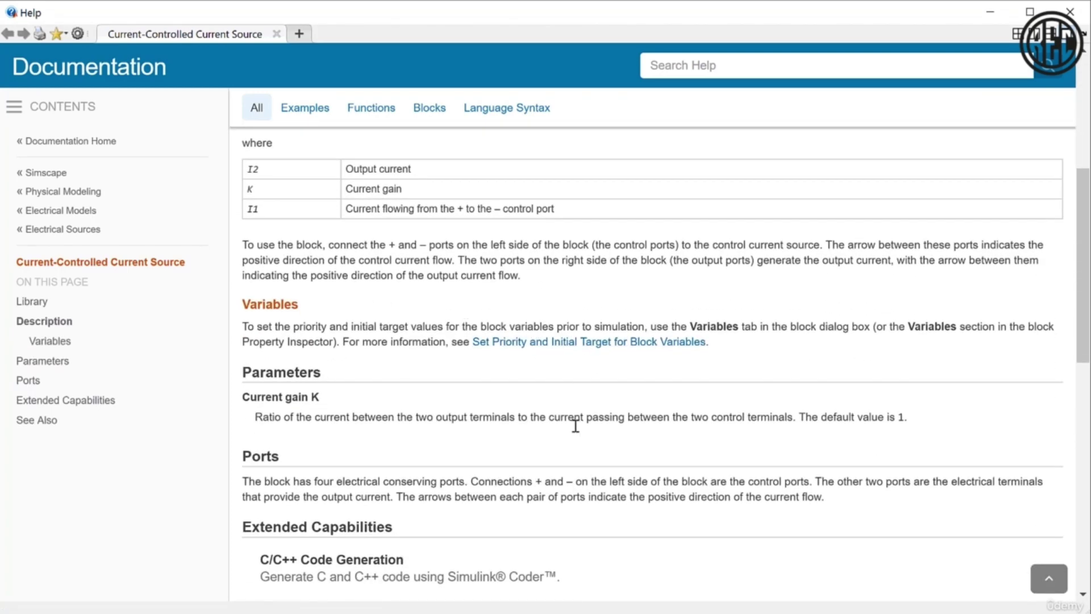
pyautogui.scroll(-4, 445, 377)
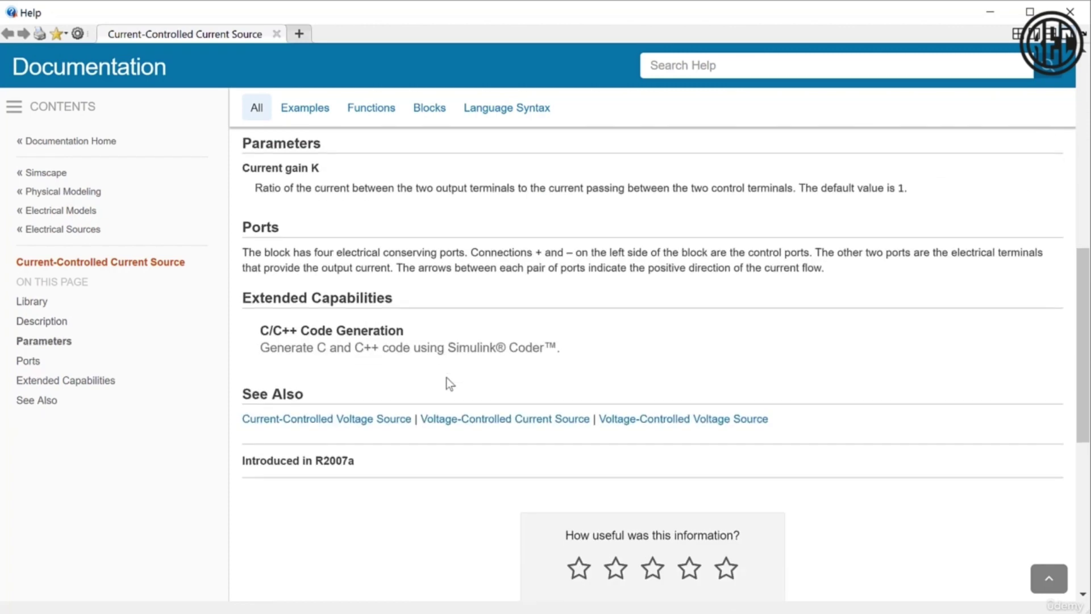
pyautogui.scroll(2, 445, 378)
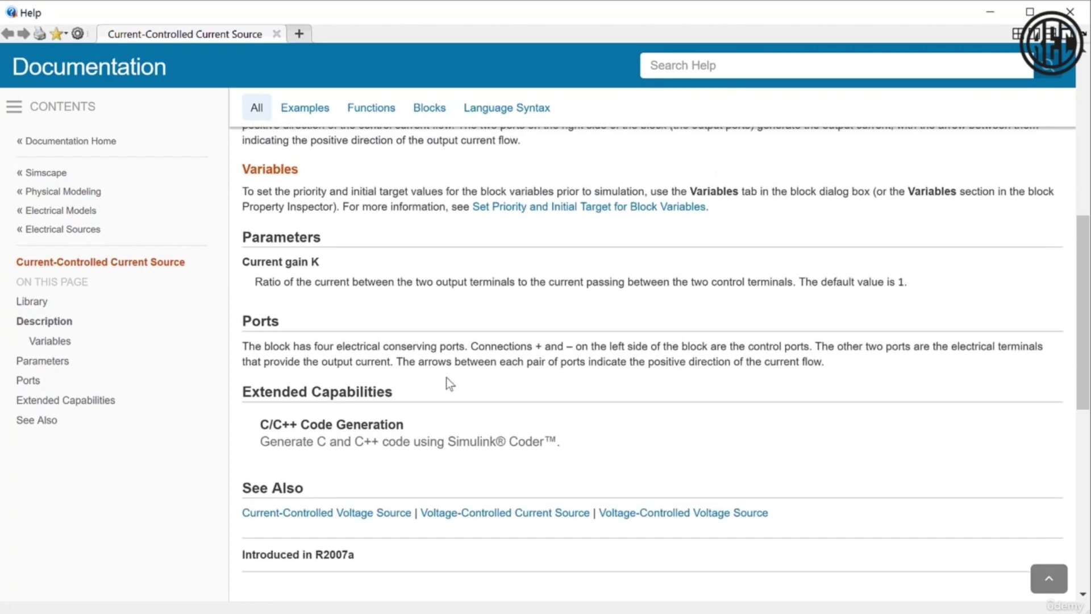
pyautogui.scroll(-9, 445, 377)
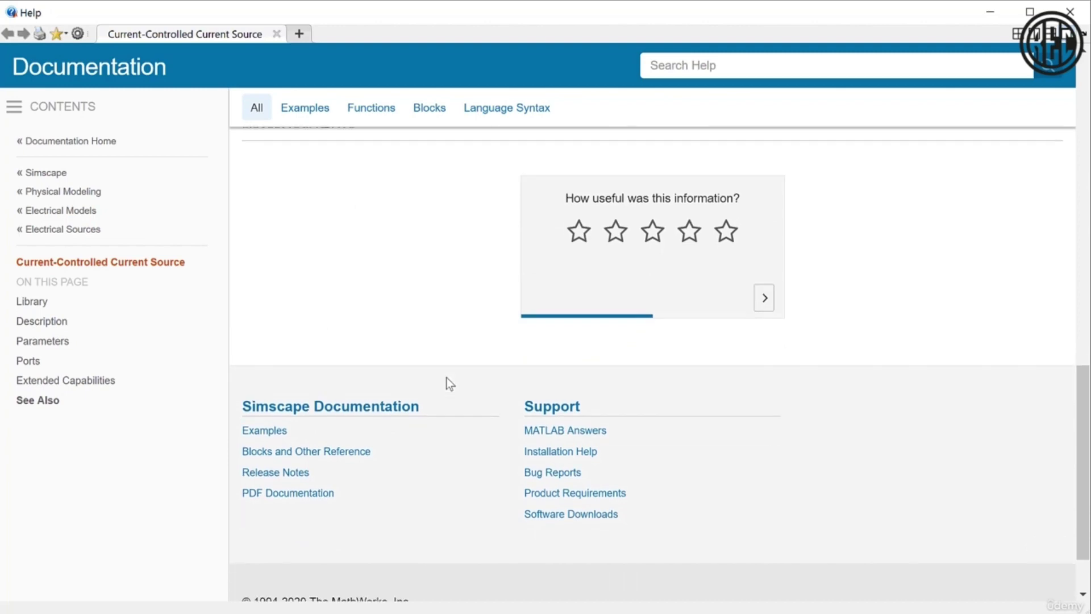
pyautogui.scroll(10, 446, 377)
pyautogui.scroll(-10, 528, 392)
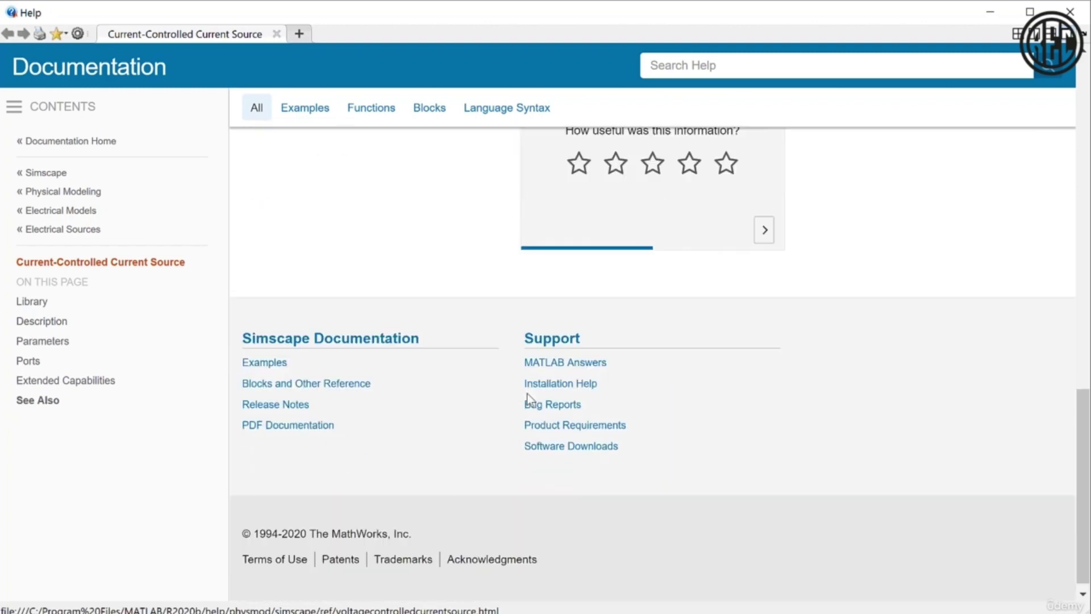
pyautogui.scroll(4, 529, 400)
pyautogui.scroll(5, 529, 400)
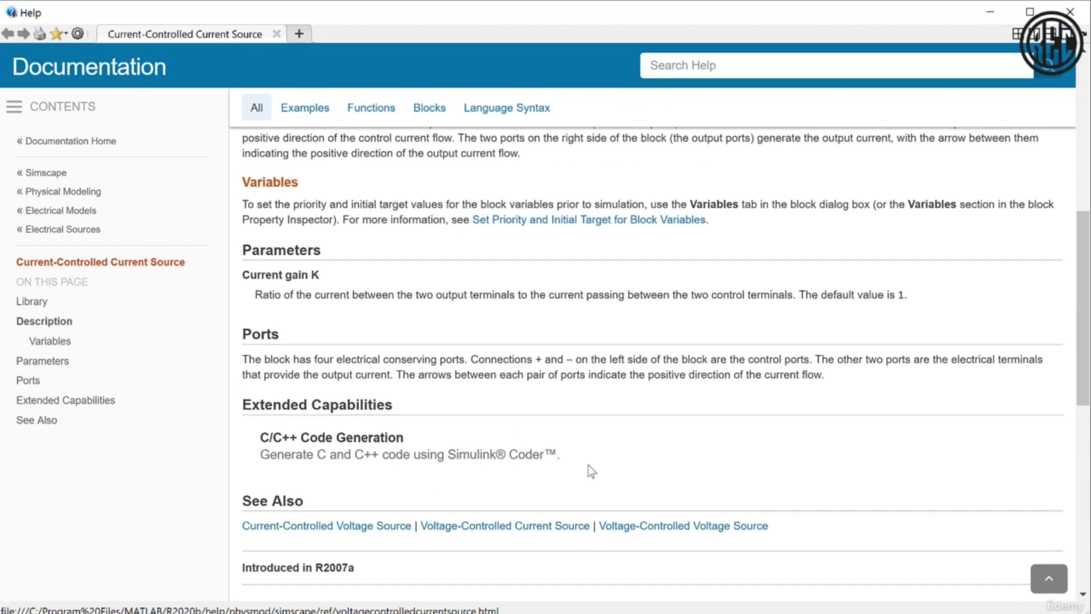
pyautogui.scroll(8, 588, 465)
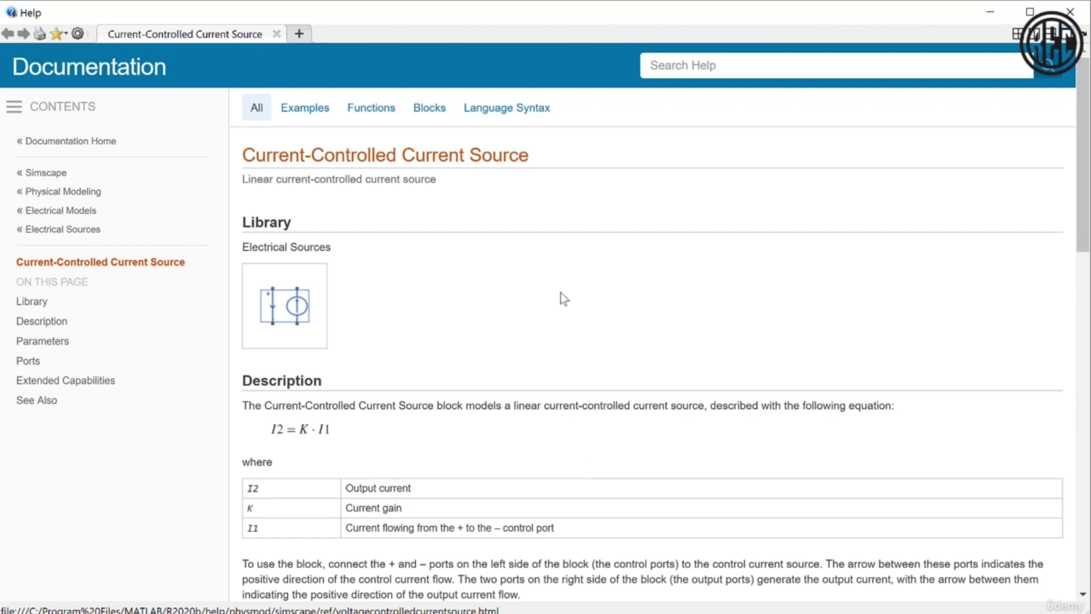
pyautogui.scroll(-5, 560, 292)
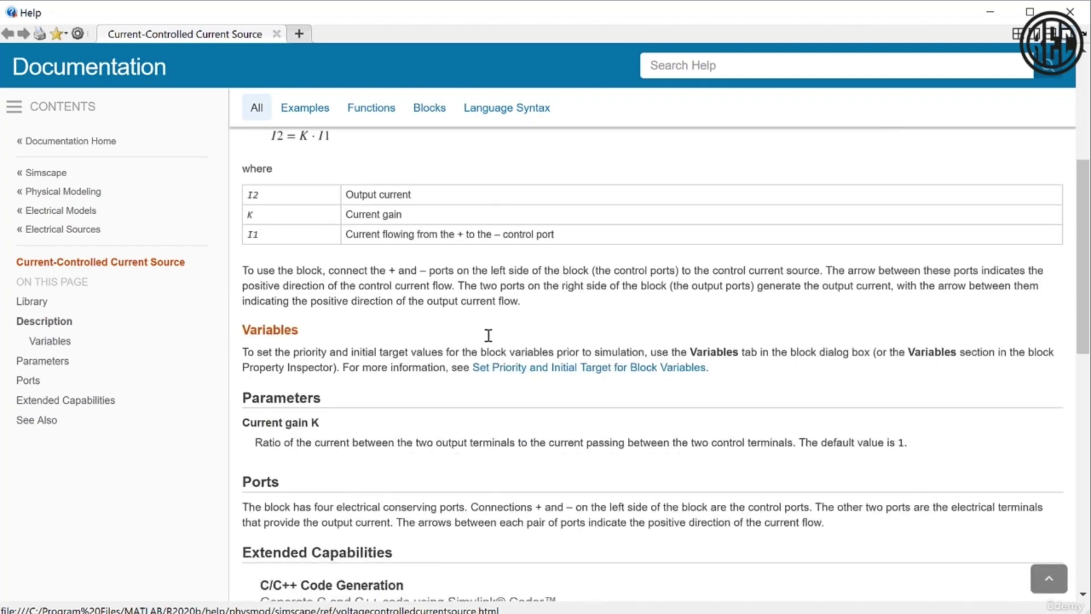
pyautogui.scroll(-3, 511, 347)
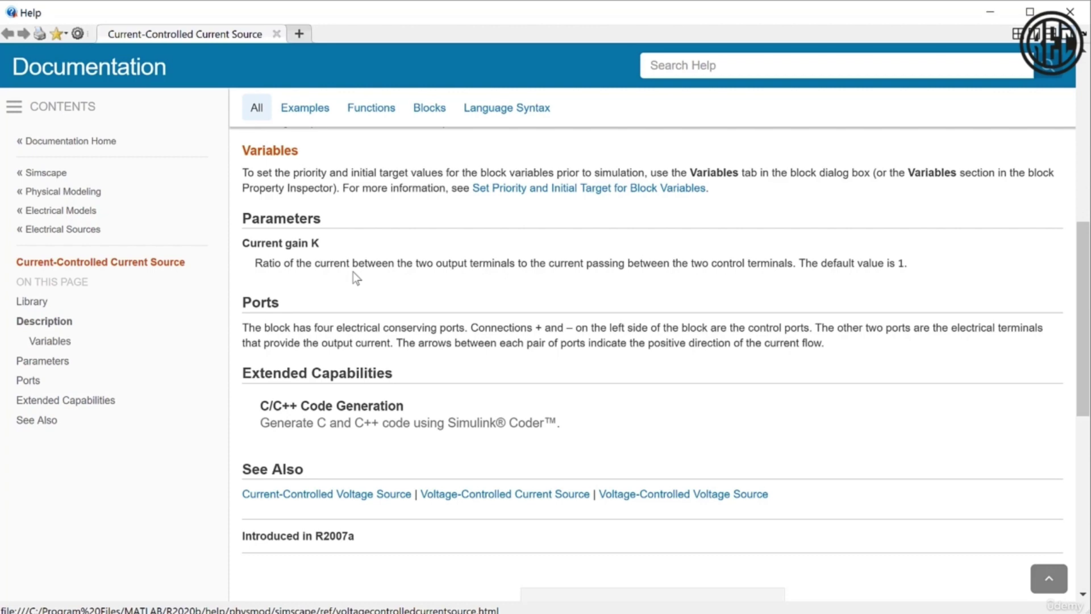
# Close the help page to return to the ten Electrical Sources blocks.
pyautogui.click(278, 34)
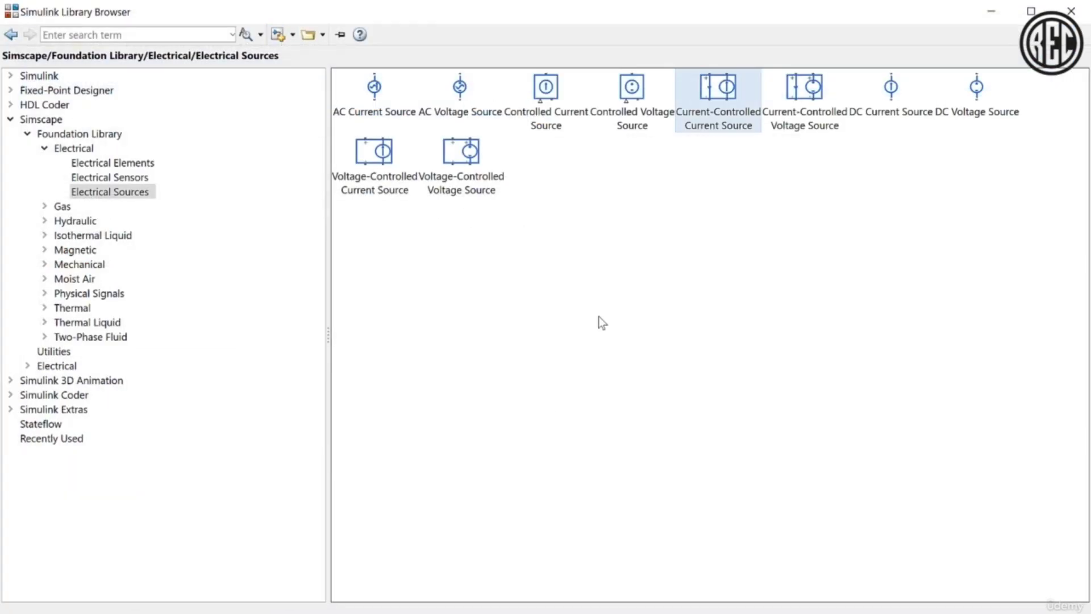
pyautogui.moveTo(694, 130)
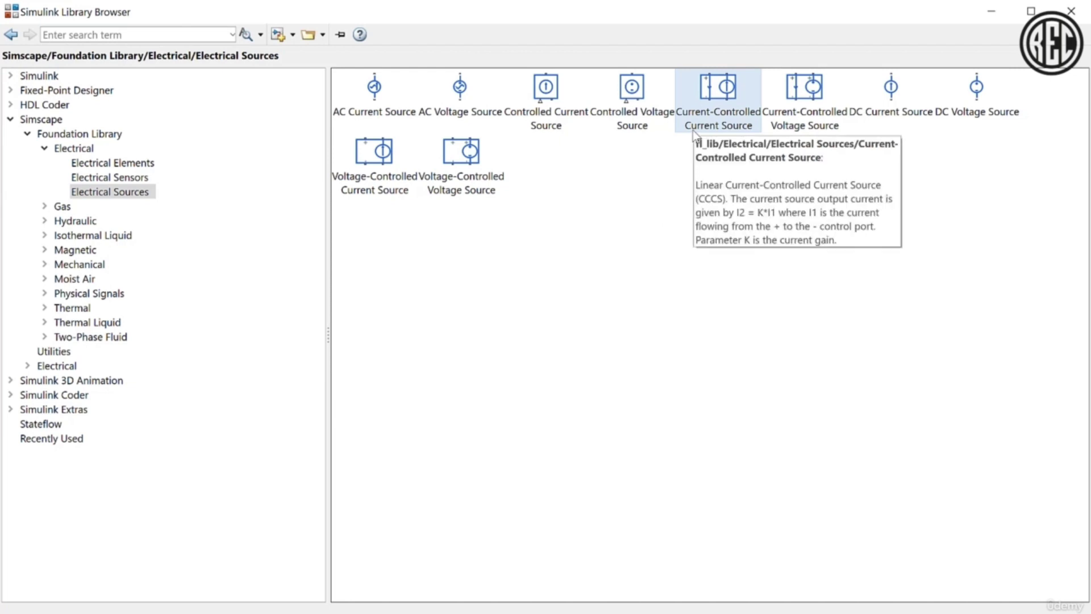